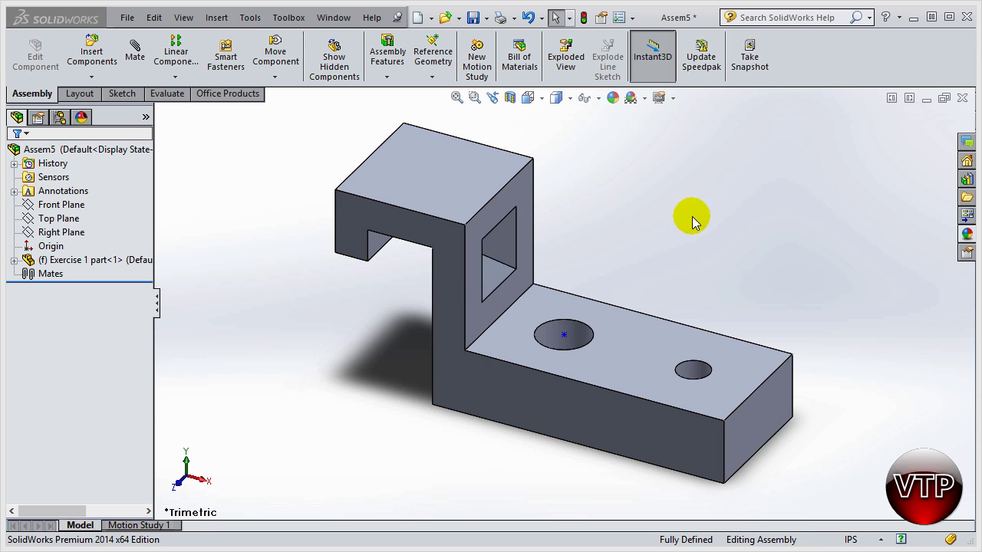
{"action": "left_click", "coordinate": [99, 262]}
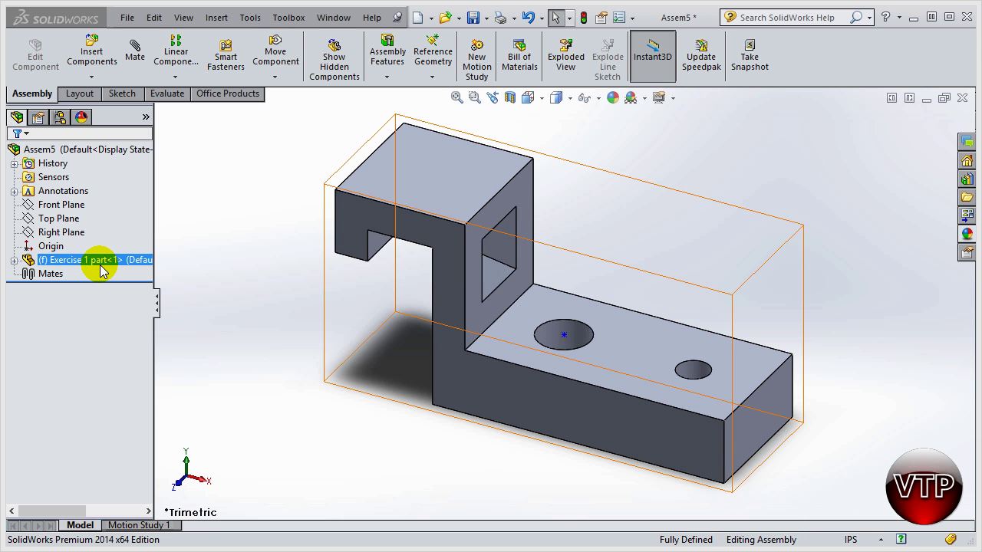
{"action": "left_click", "coordinate": [751, 268]}
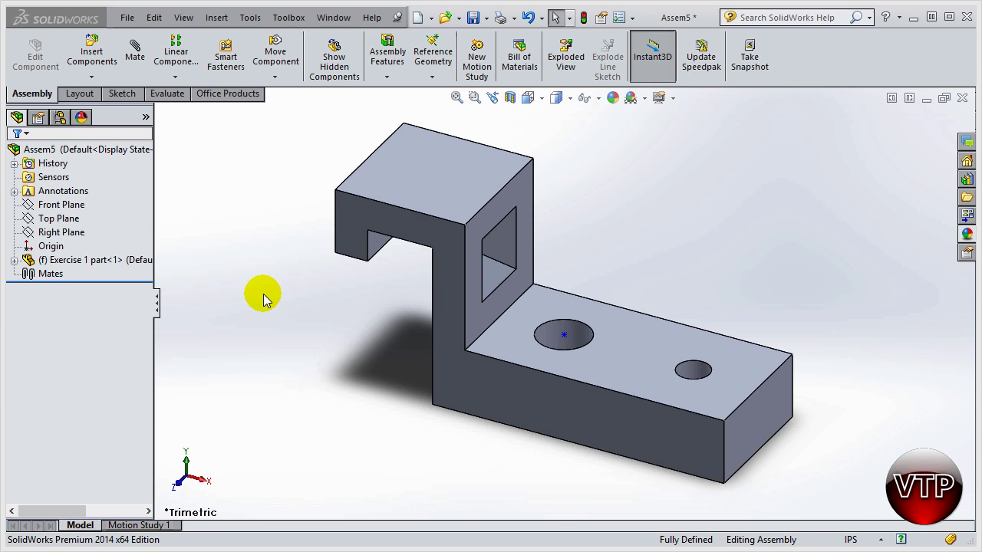
{"action": "left_click", "coordinate": [457, 183]}
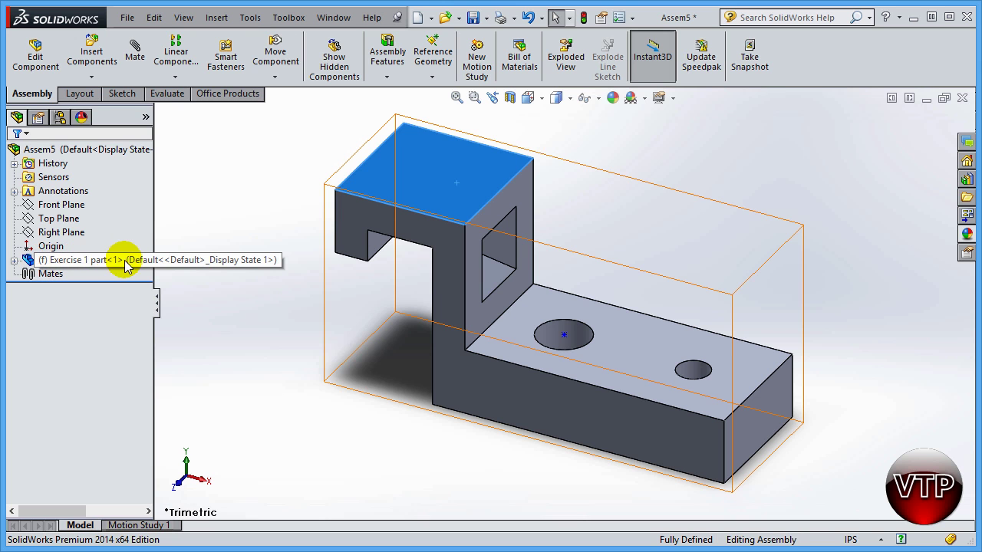
{"action": "left_click", "coordinate": [38, 266]}
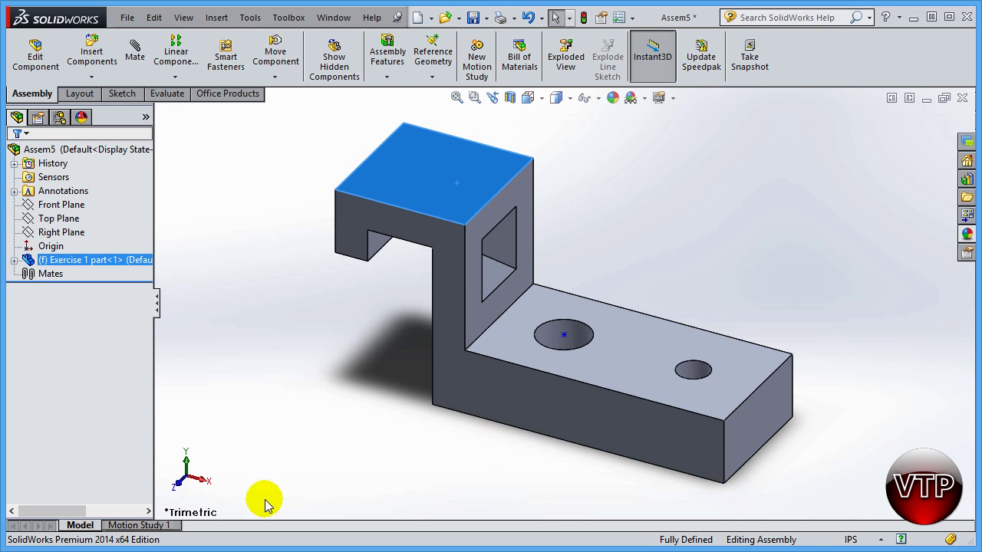
{"action": "left_click", "coordinate": [281, 337]}
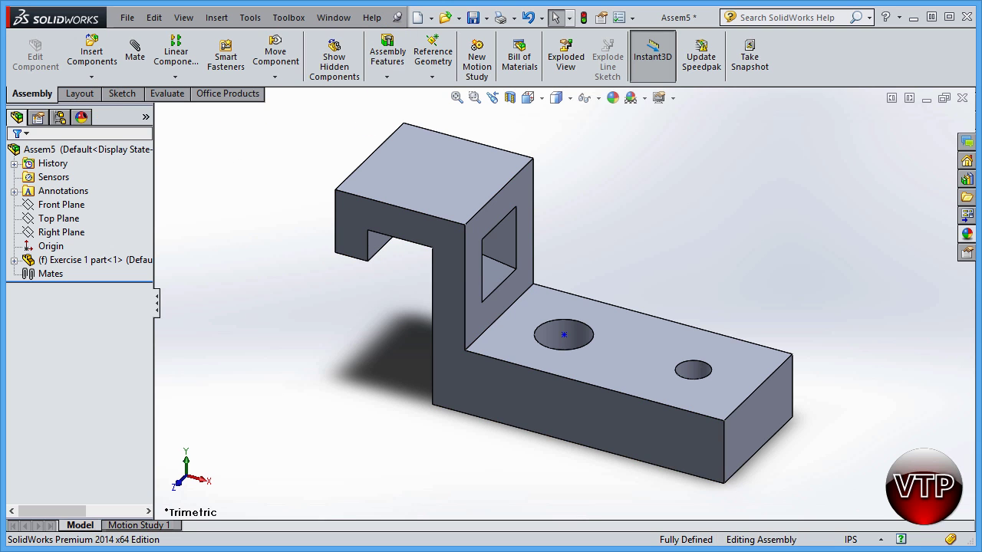
Step: Switch to File Explorer and open the FILES folder inside EXERCISE 9 - INTRO TO ASSEMBLY
{"action": "key", "text": "alt+Tab"}
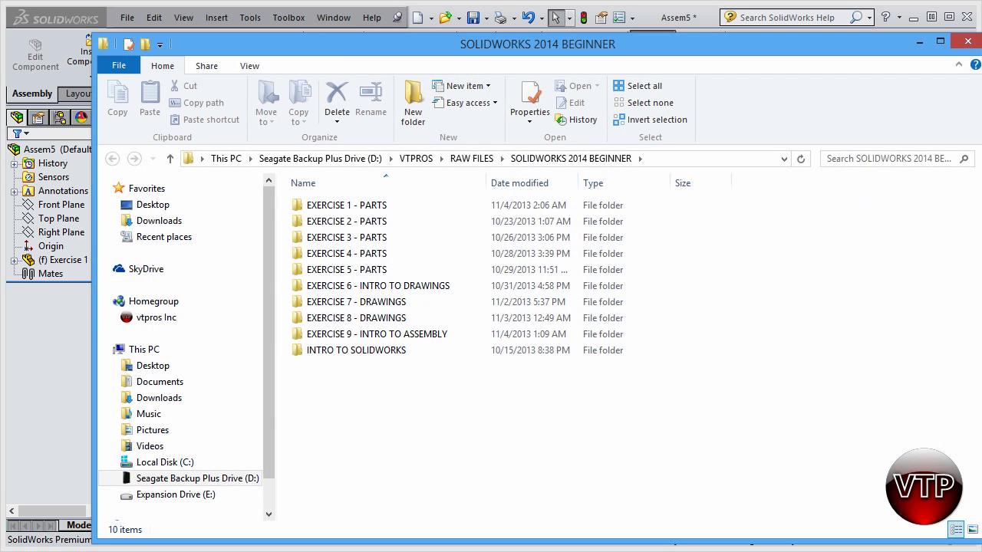
{"action": "double_click", "coordinate": [338, 334]}
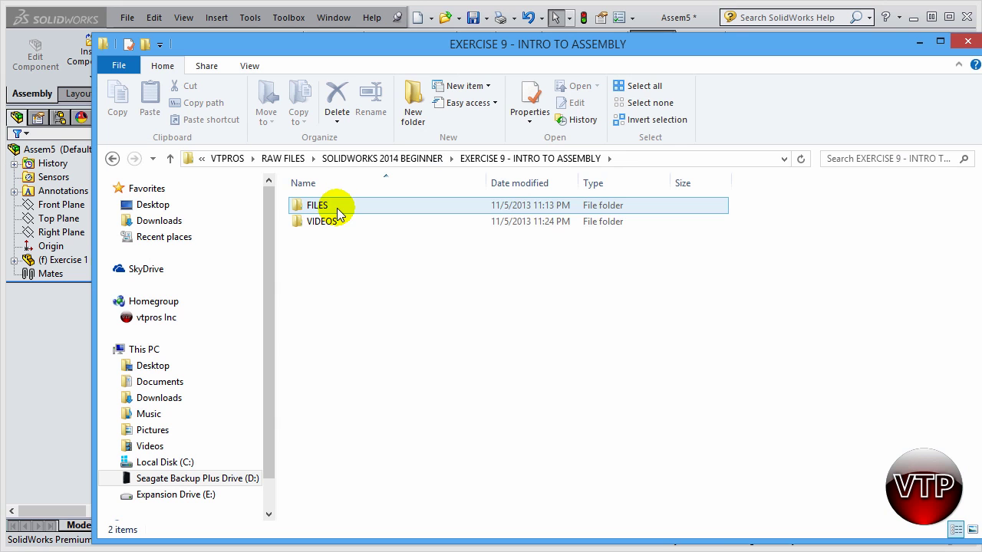
{"action": "double_click", "coordinate": [339, 209]}
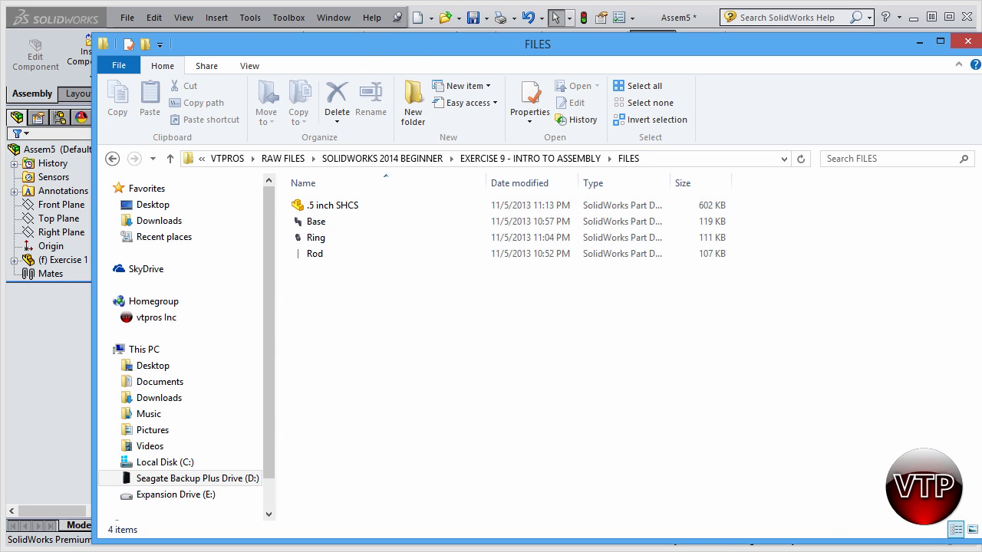
Step: Narrow the file window beside the model, insert the .5 inch SHCS part above the base's long arm, and minimise the file window
{"action": "left_click_drag", "start_coordinate": [980, 204], "coordinate": [450, 204]}
{"action": "mouse_move", "coordinate": [270, 50]}
{"action": "left_mouse_down"}
{"action": "mouse_move", "coordinate": [565, 61]}
{"action": "mouse_move", "coordinate": [253, 48]}
{"action": "left_mouse_up"}
{"action": "left_click", "coordinate": [303, 206]}
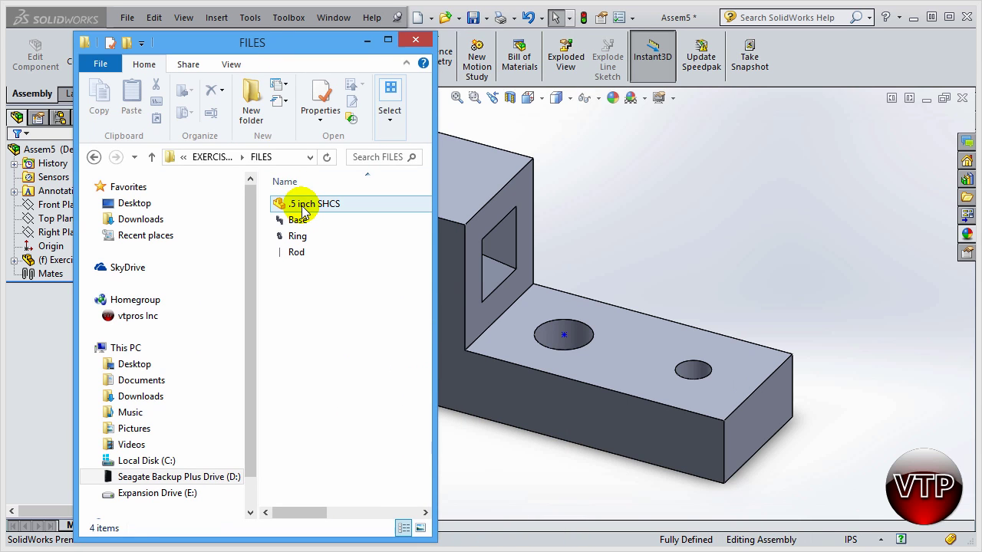
{"action": "left_click_drag", "start_coordinate": [303, 208], "coordinate": [685, 211]}
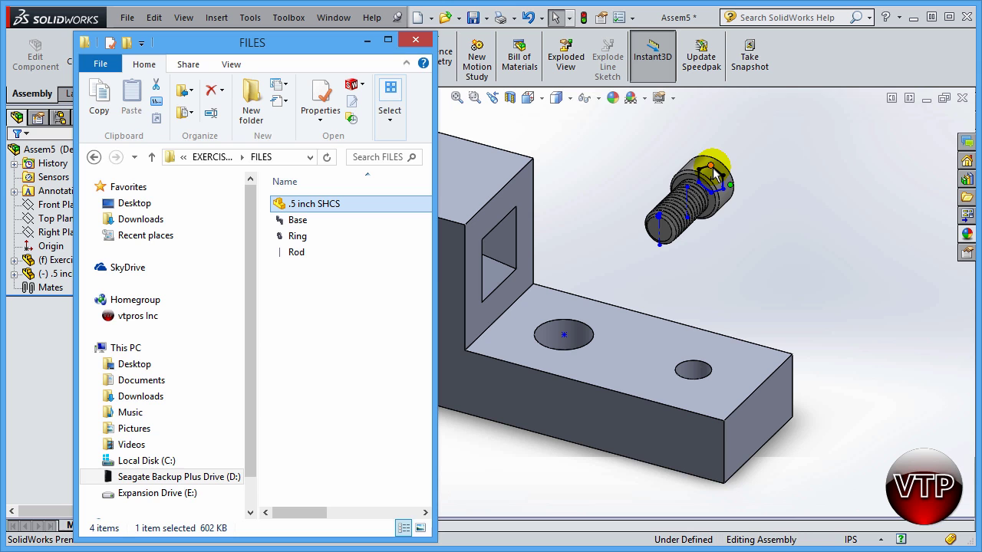
{"action": "left_click", "coordinate": [366, 40]}
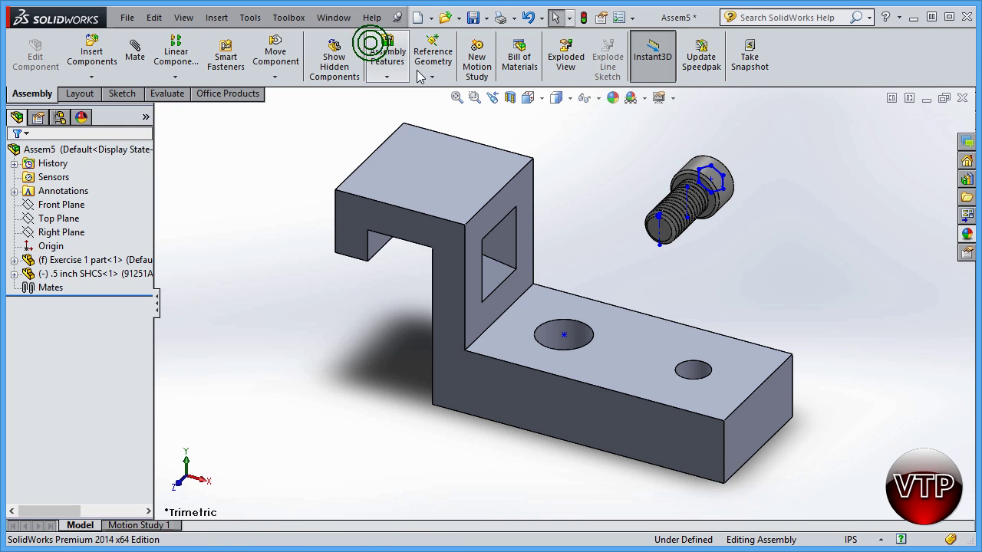
Step: Delete the .5 inch SHCS component from the assembly
{"action": "left_click", "coordinate": [91, 60]}
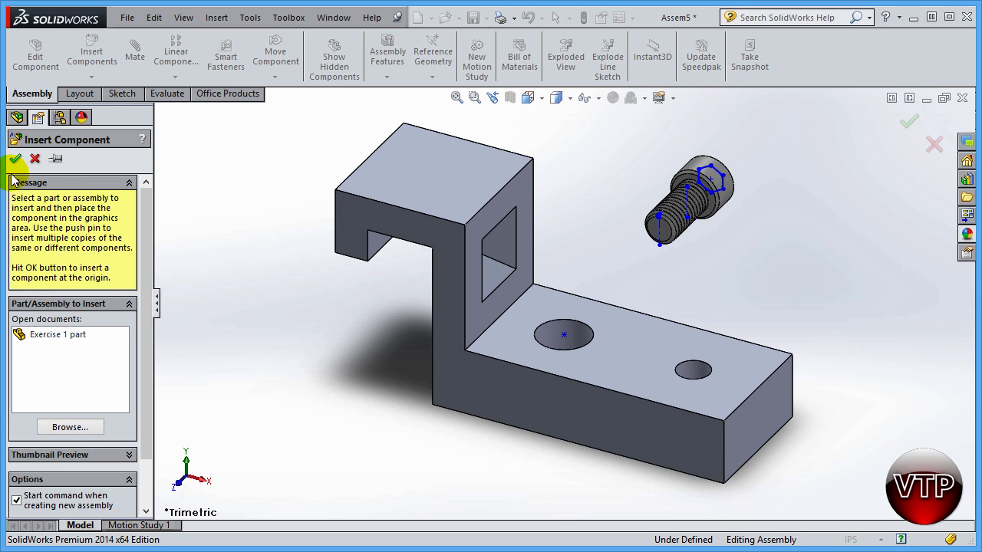
{"action": "left_click", "coordinate": [34, 158]}
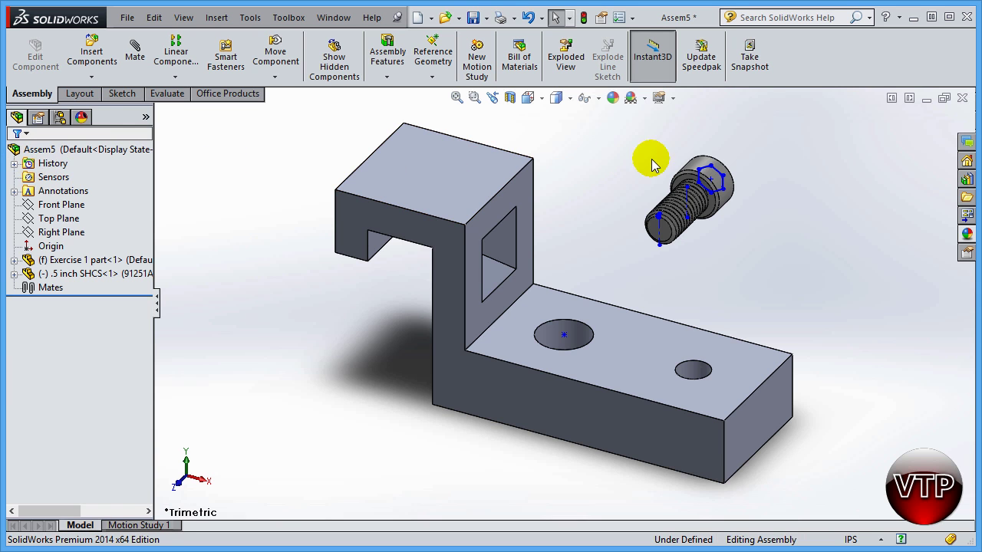
{"action": "left_click", "coordinate": [687, 165]}
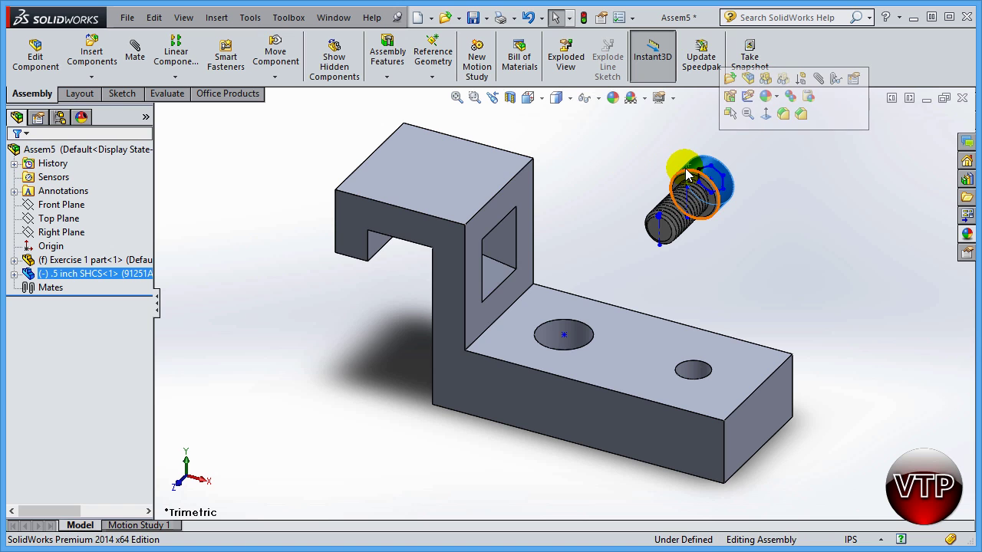
{"action": "key", "text": "Delete"}
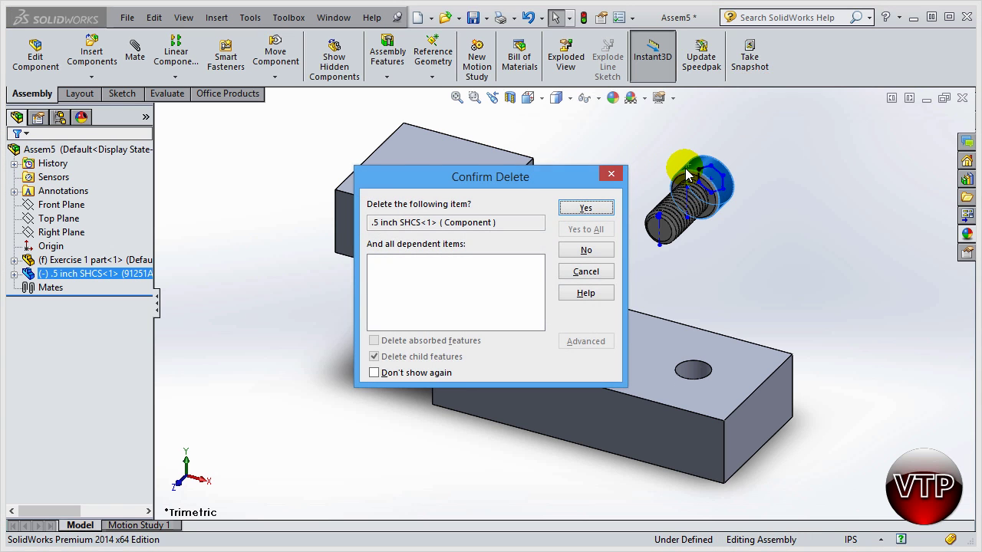
{"action": "left_click", "coordinate": [585, 209]}
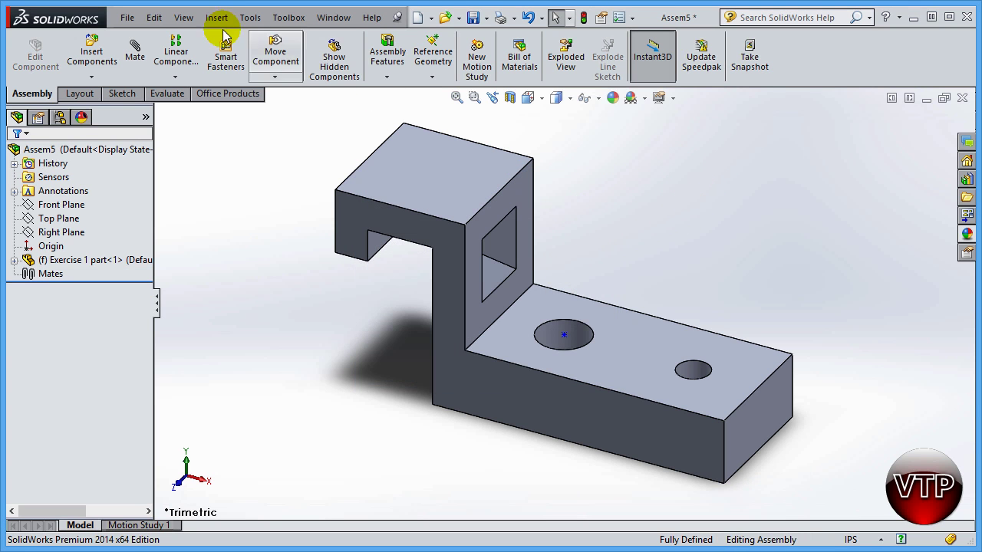
Step: Open the recently used .5 inch SHCS part and minimise the part and assembly document windows
{"action": "left_click", "coordinate": [129, 20]}
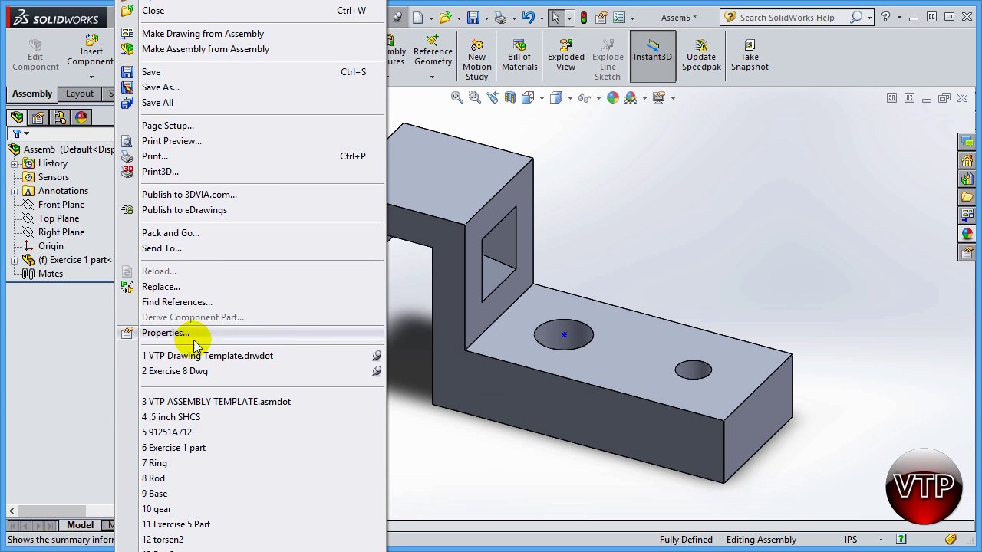
{"action": "left_click", "coordinate": [178, 419]}
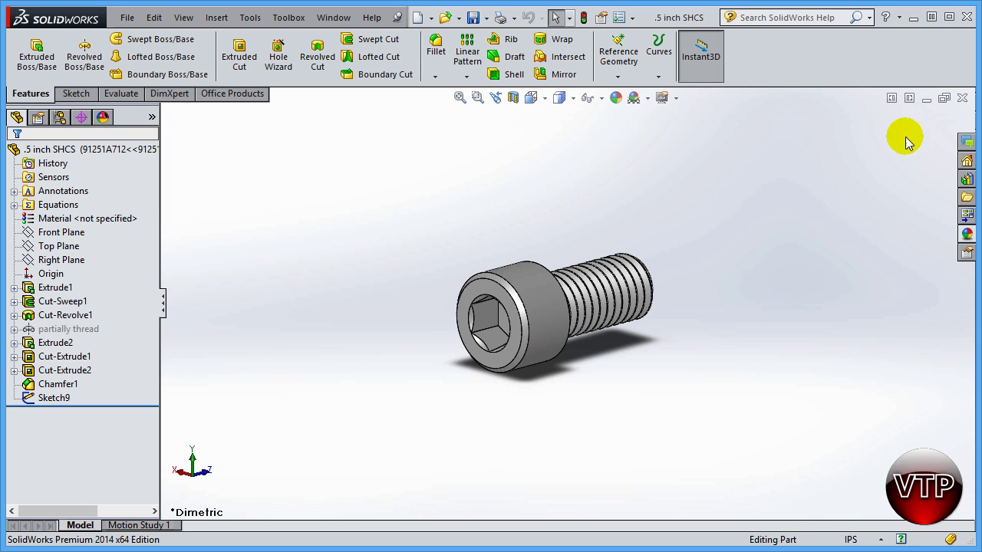
{"action": "left_click", "coordinate": [927, 98]}
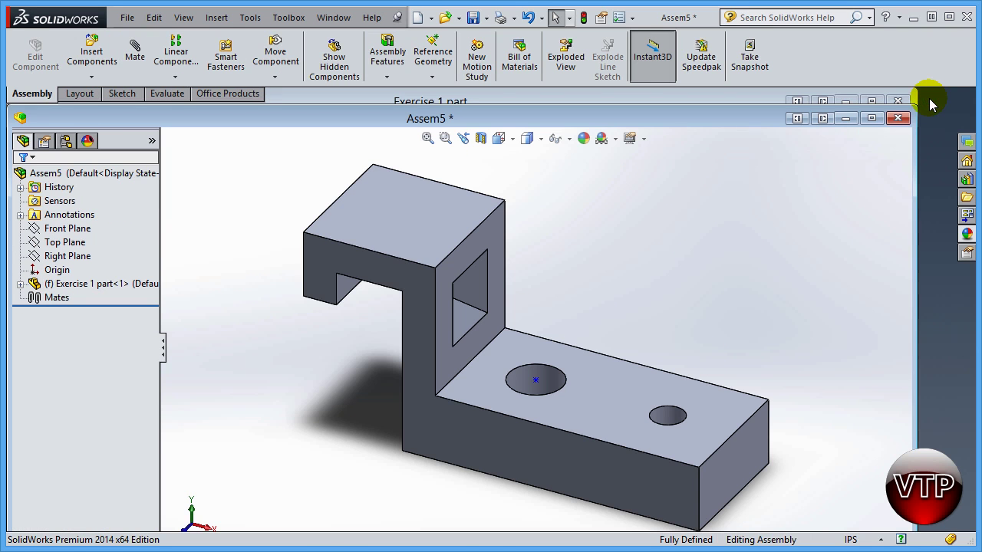
{"action": "left_click", "coordinate": [843, 119]}
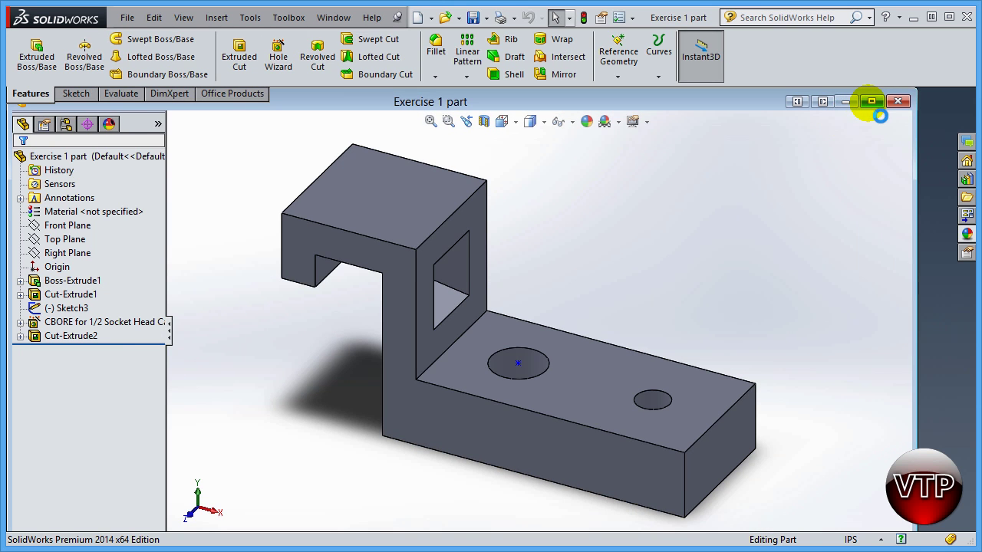
{"action": "left_click", "coordinate": [844, 103]}
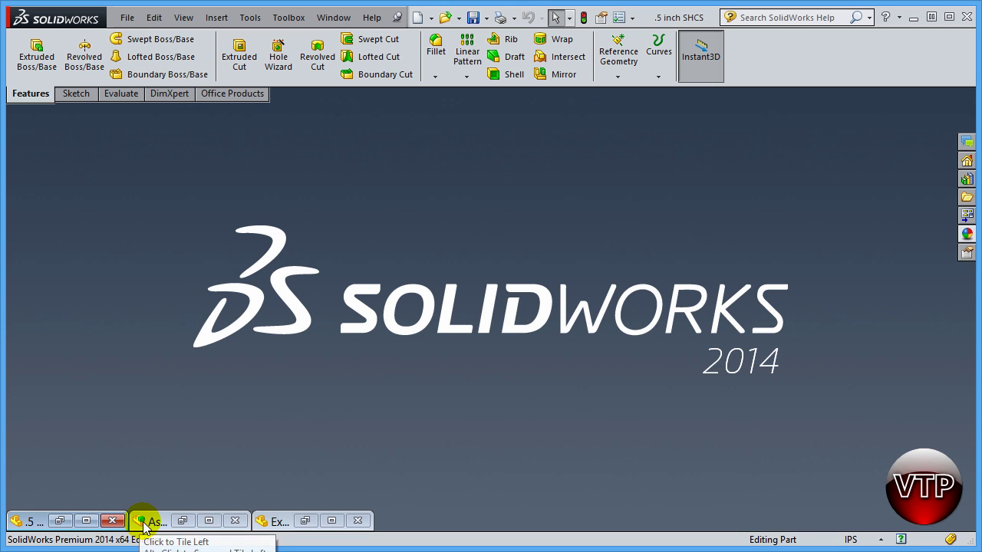
Step: Restore the Assem5 assembly and check which open documents Insert Components offers, without inserting any
{"action": "left_click", "coordinate": [185, 521]}
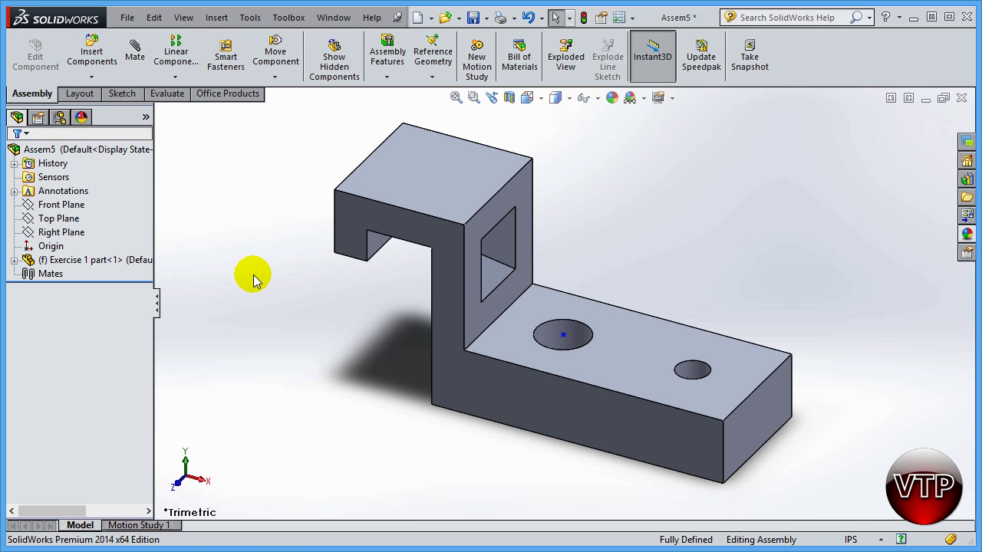
{"action": "left_click", "coordinate": [91, 60]}
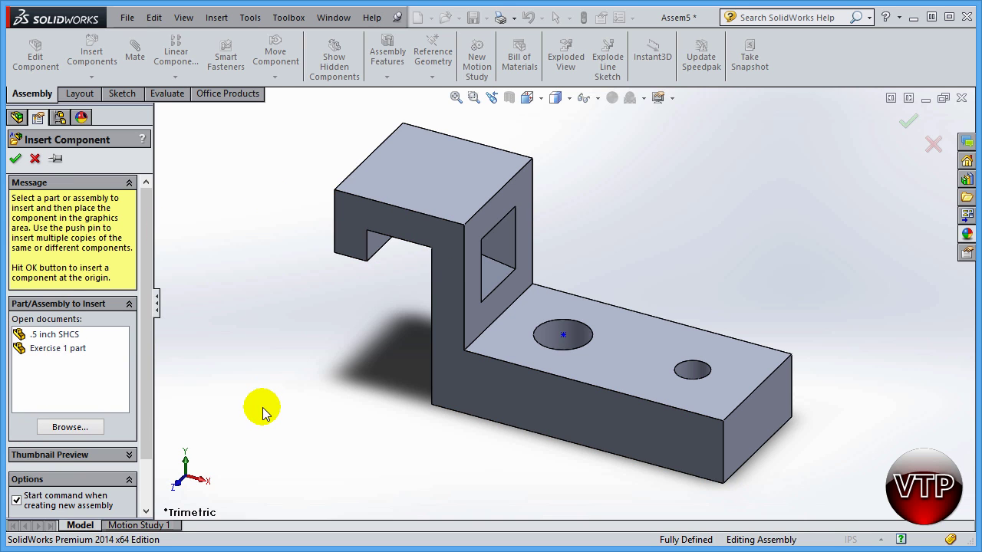
{"action": "left_click", "coordinate": [35, 159]}
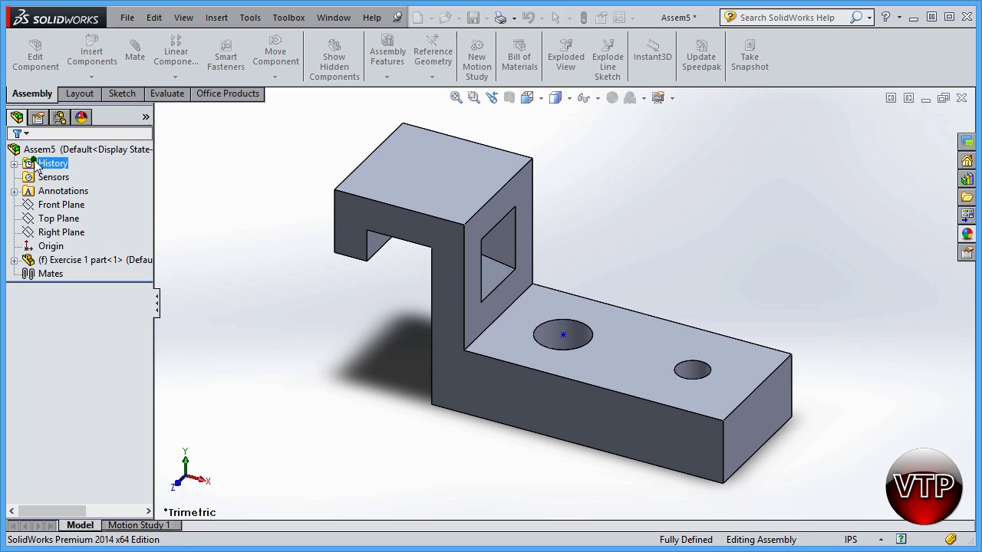
Step: Switch to the Exercise 1 part and add a 0.10 in constant-size fillet to the upper edge above the square opening
{"action": "left_click", "coordinate": [925, 98]}
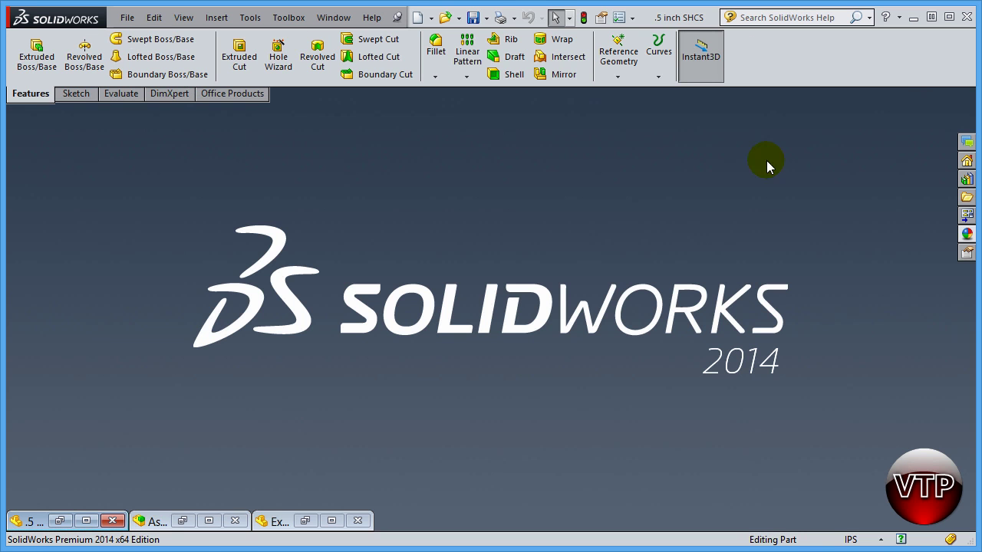
{"action": "left_click", "coordinate": [332, 521]}
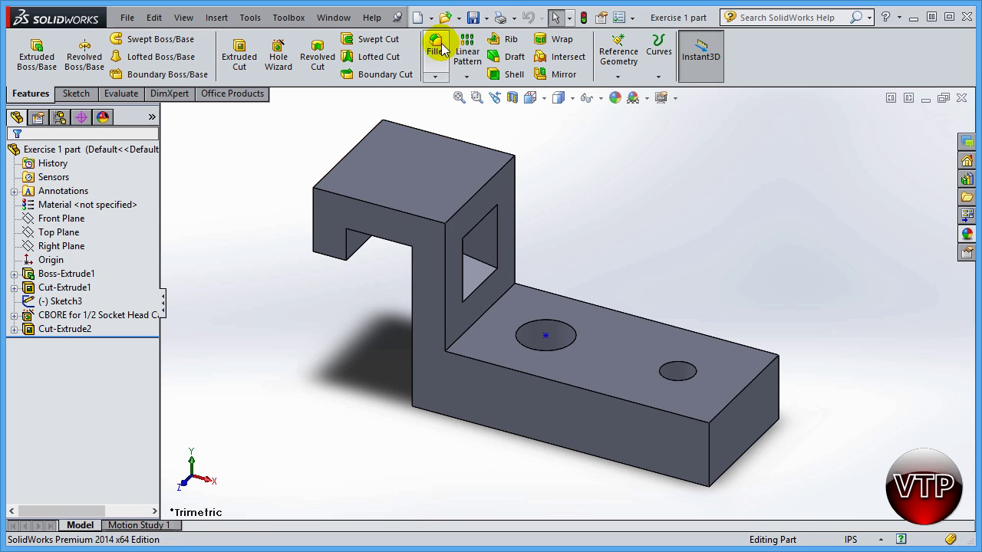
{"action": "left_click", "coordinate": [441, 49]}
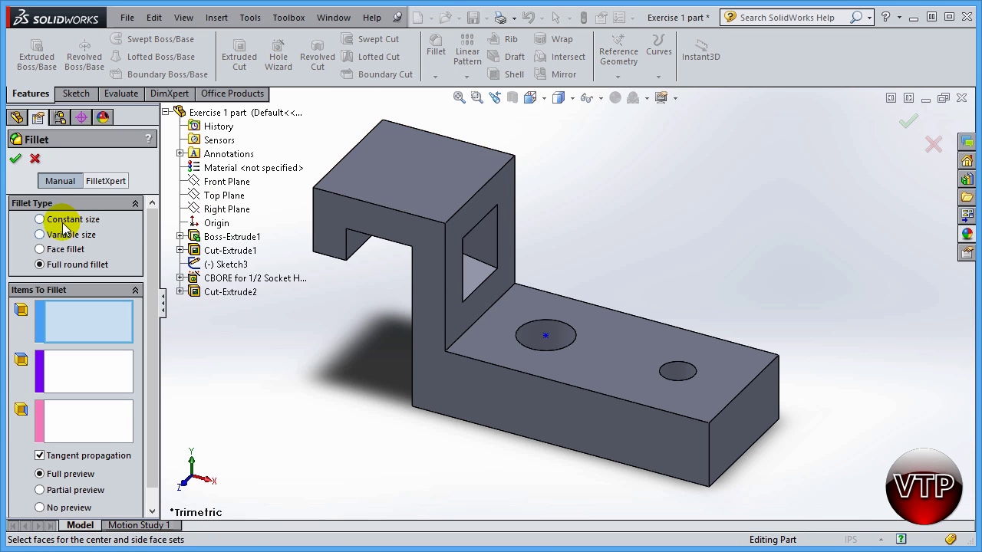
{"action": "left_click", "coordinate": [58, 251]}
{"action": "left_click", "coordinate": [69, 236]}
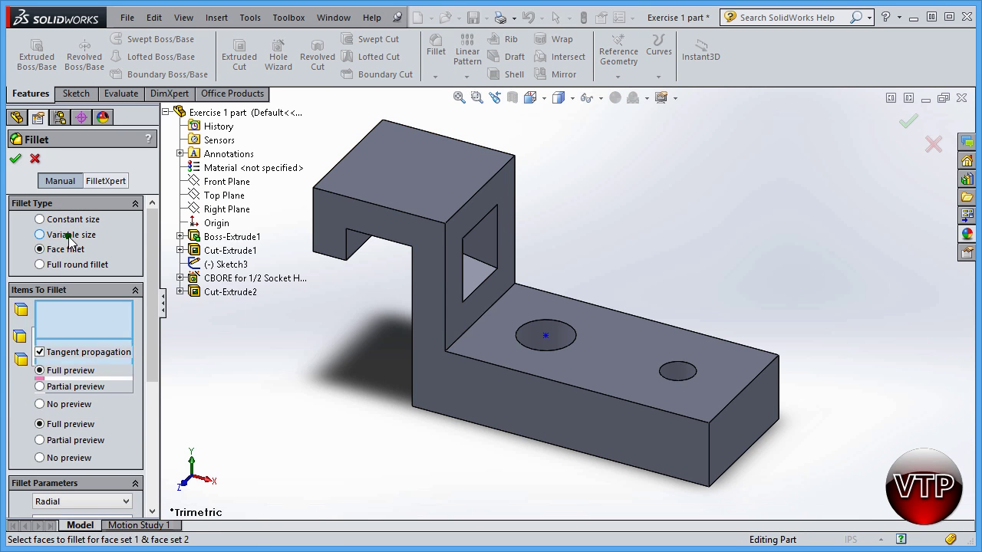
{"action": "left_click", "coordinate": [75, 220]}
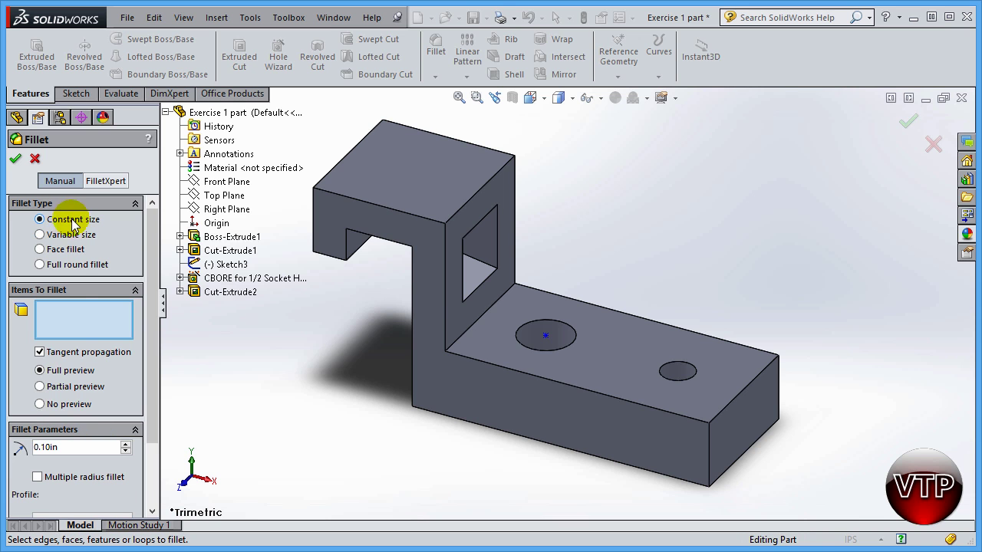
{"action": "left_click", "coordinate": [466, 214]}
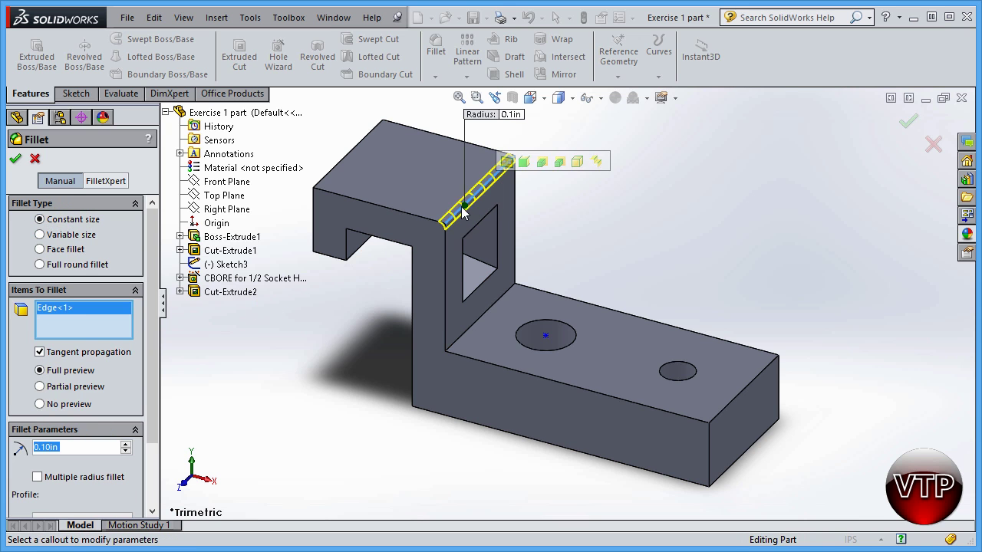
{"action": "left_click", "coordinate": [15, 159]}
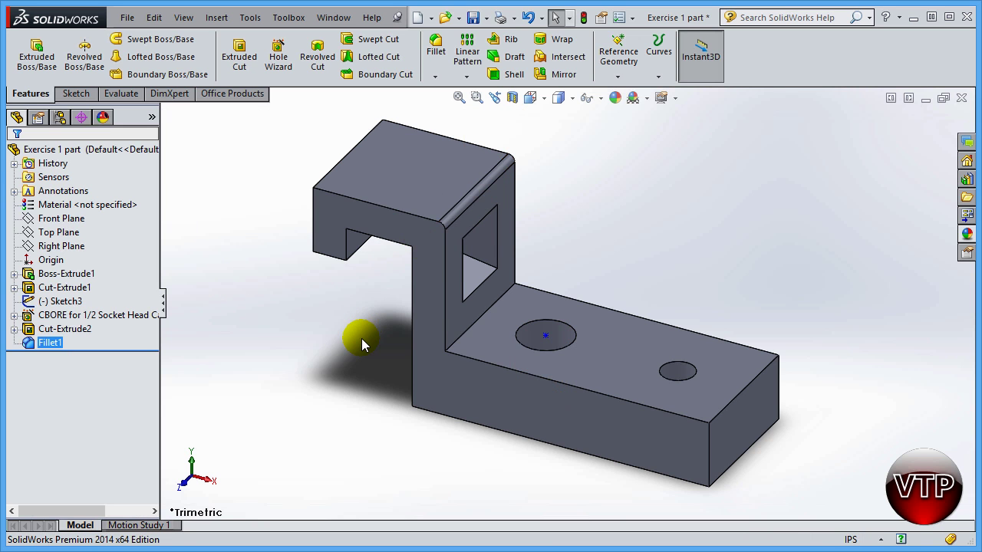
Step: Return to the Assem5 assembly to check the part's fillet there, and minimise its window again
{"action": "left_click", "coordinate": [925, 99]}
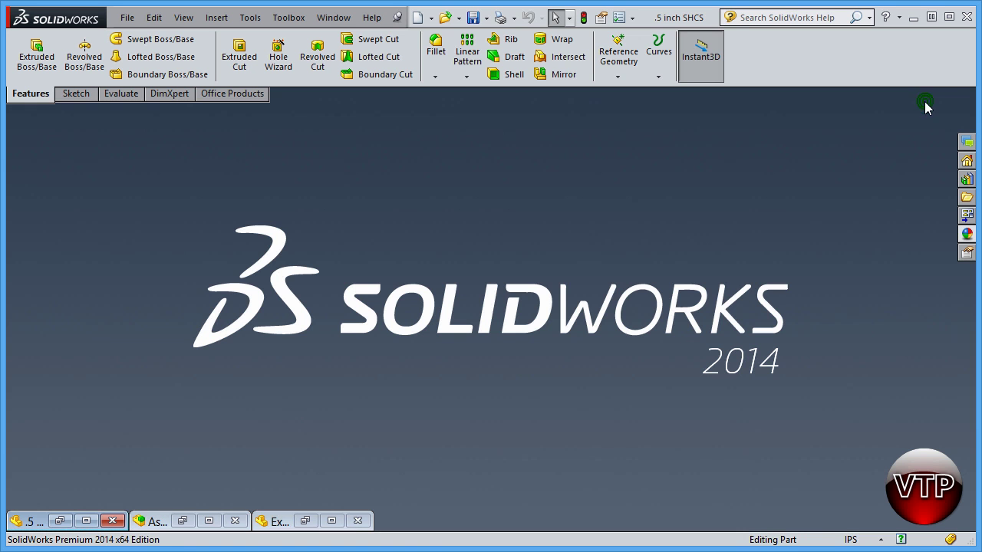
{"action": "left_click", "coordinate": [208, 521]}
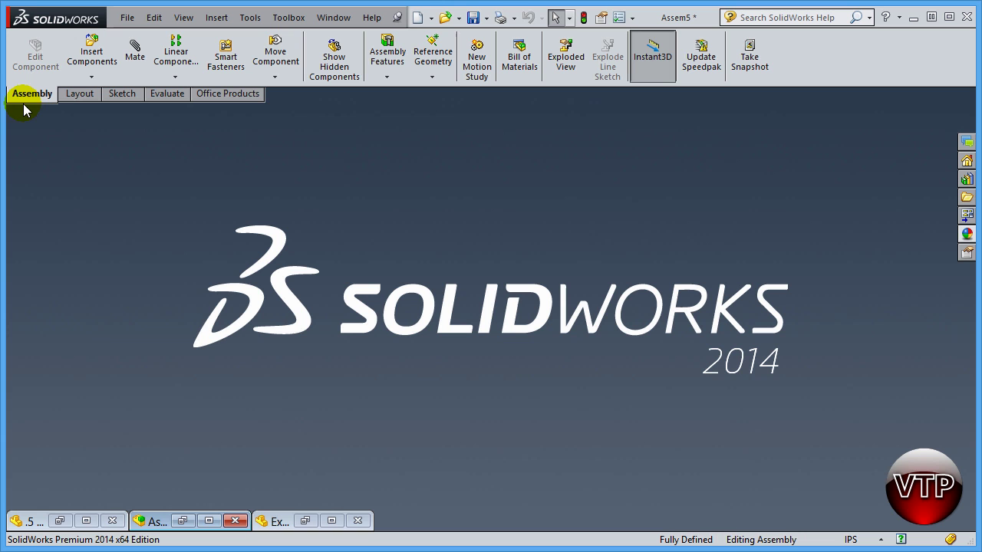
{"action": "left_click", "coordinate": [210, 521]}
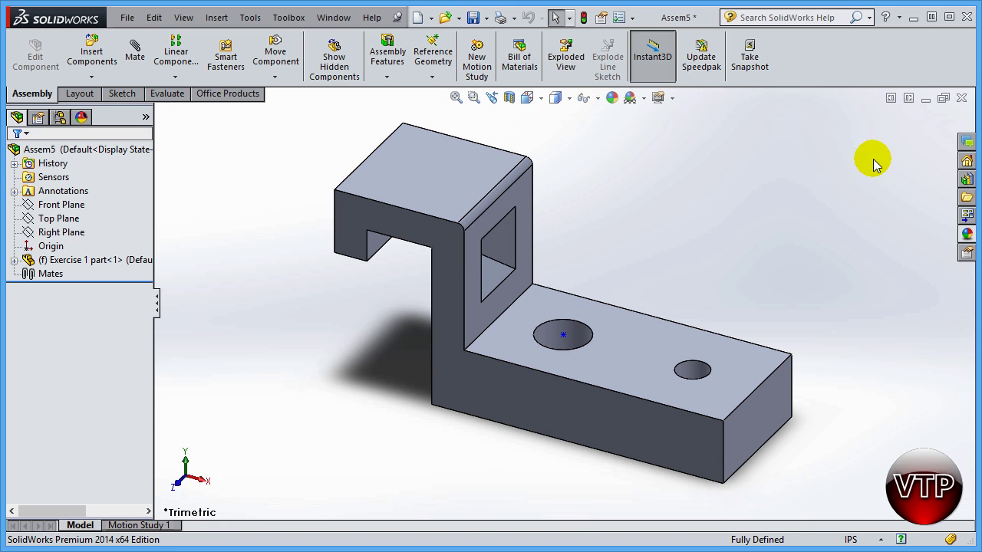
{"action": "left_click", "coordinate": [926, 99]}
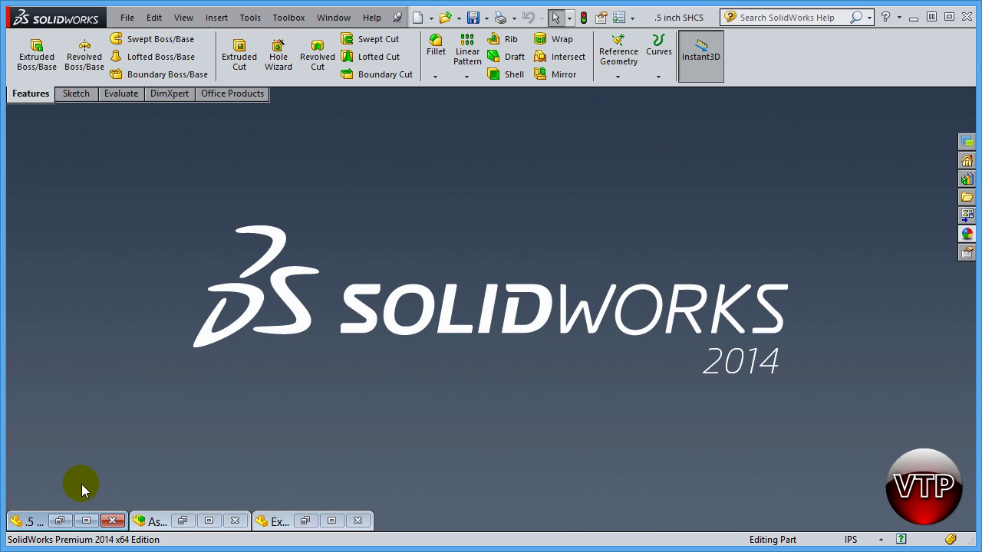
Step: Switch to the Exercise 1 part, delete the fillet on its upper edge, and minimise the part window again
{"action": "left_click", "coordinate": [331, 521]}
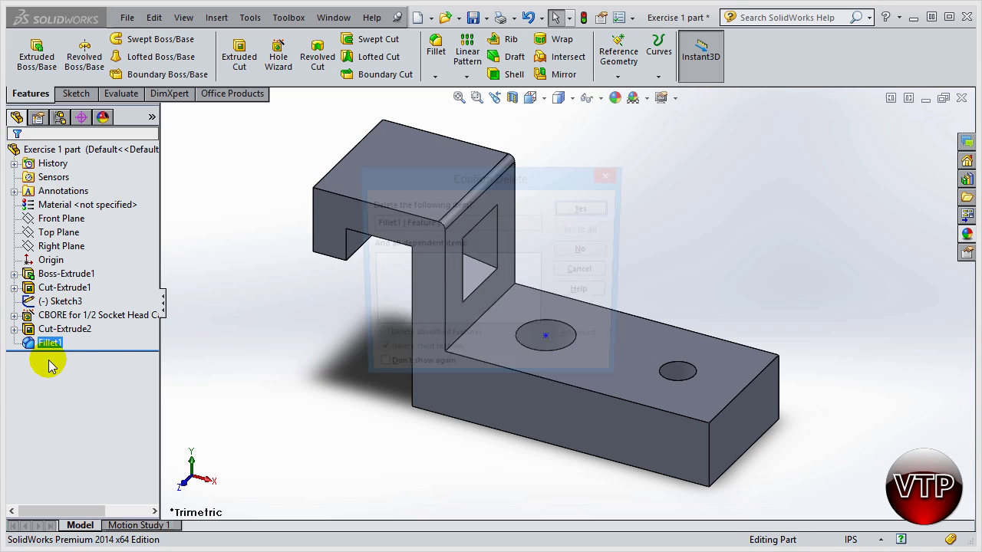
{"action": "key", "text": "Delete"}
{"action": "left_click", "coordinate": [588, 208]}
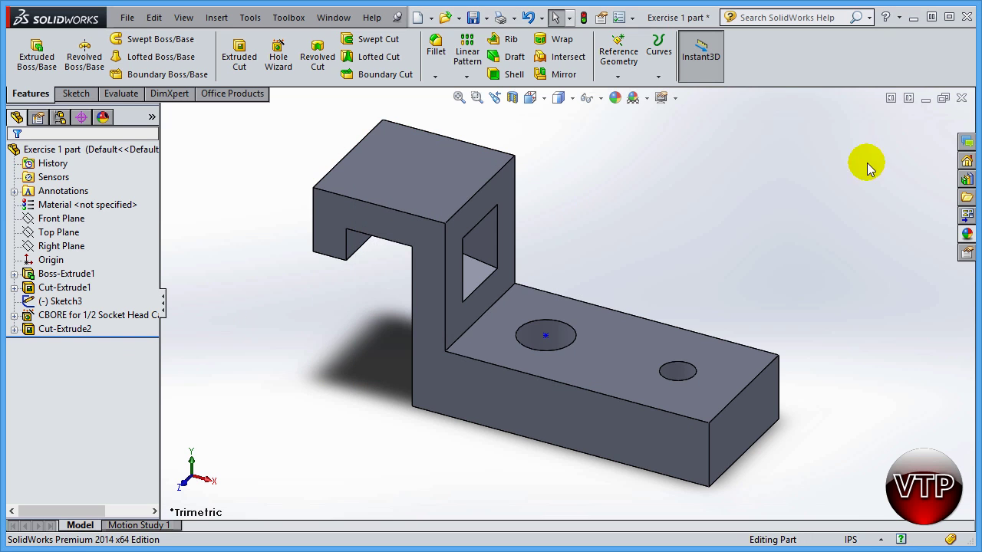
{"action": "left_click", "coordinate": [925, 98]}
{"action": "left_click", "coordinate": [165, 395]}
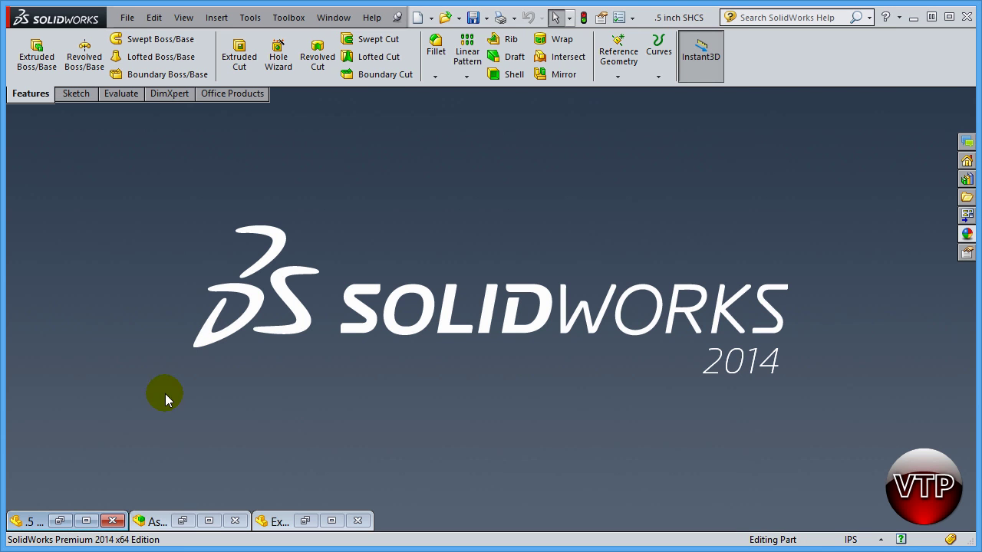
Step: Restore the Assem5 assembly at full size and rebuild it with the changed part
{"action": "left_click", "coordinate": [209, 521]}
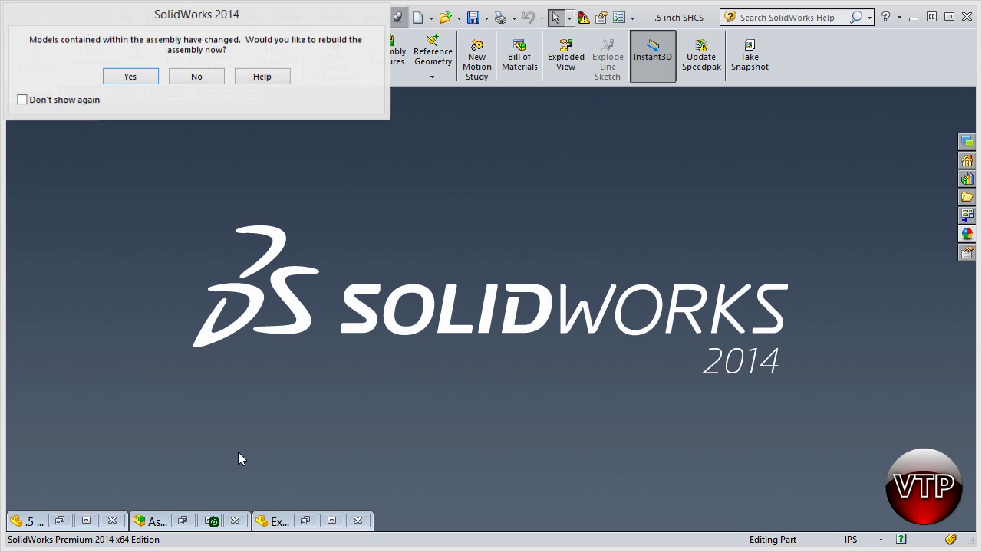
{"action": "left_click", "coordinate": [127, 80]}
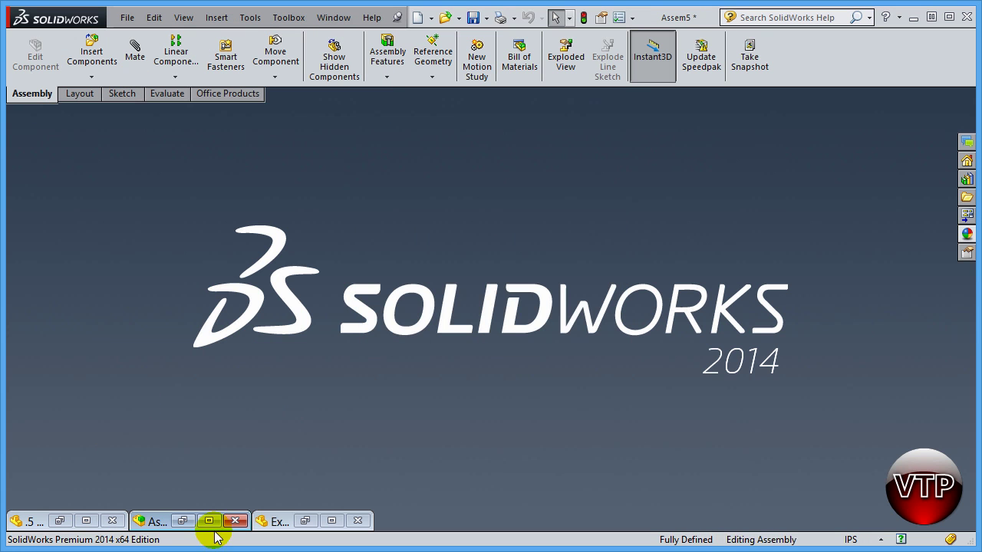
{"action": "left_click", "coordinate": [209, 521]}
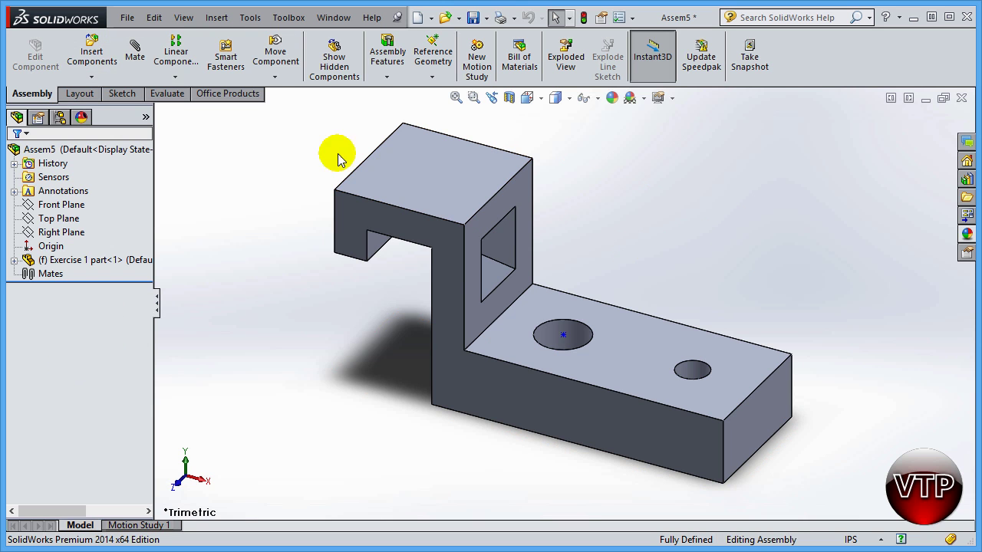
Step: Compare the assembly's available commands for adding existing or new components, without inserting anything
{"action": "left_click", "coordinate": [216, 18]}
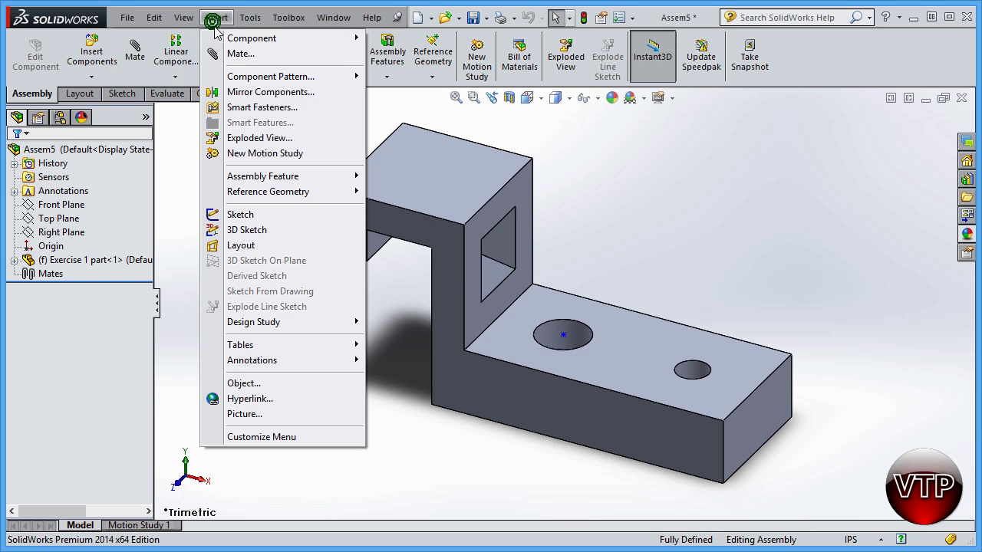
{"action": "mouse_move", "coordinate": [253, 38]}
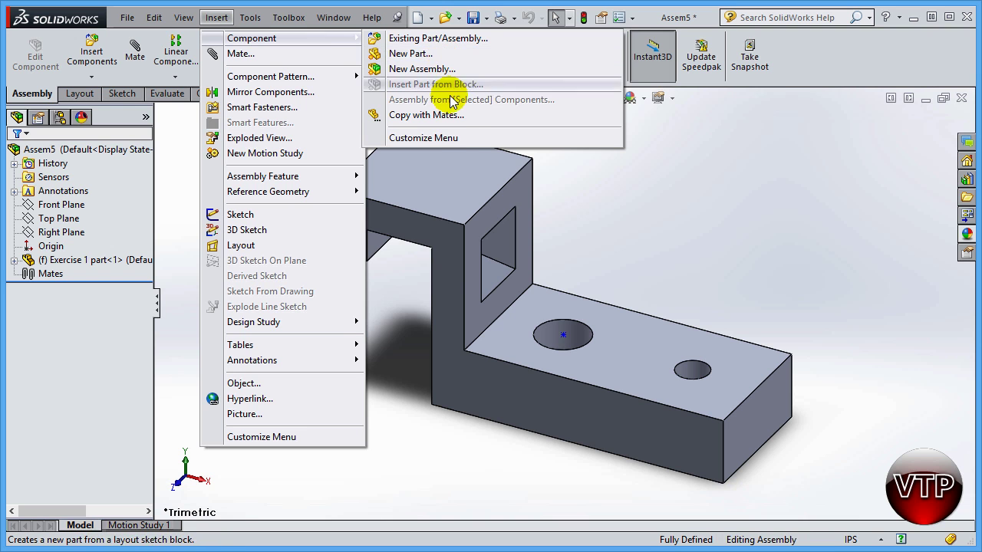
{"action": "left_click", "coordinate": [735, 253]}
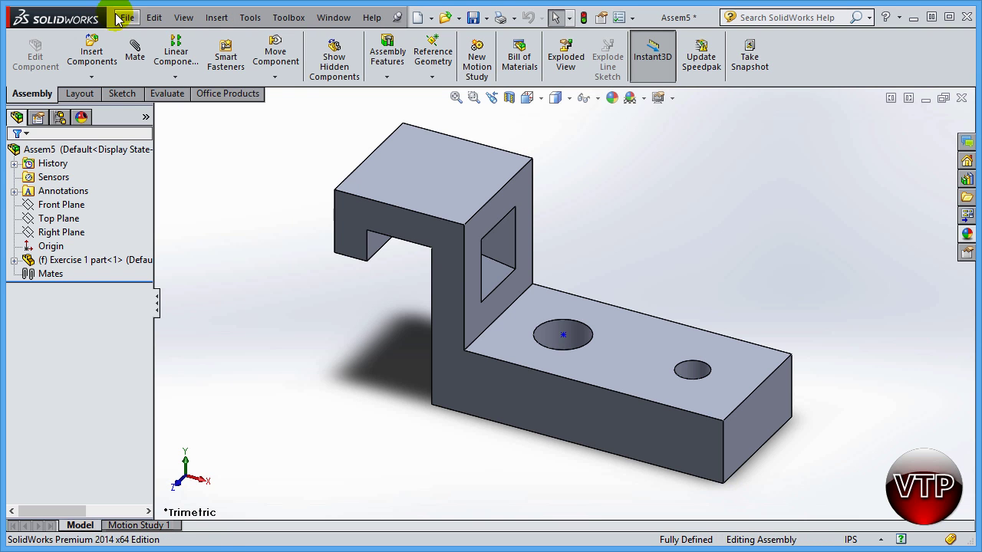
{"action": "left_click", "coordinate": [90, 77]}
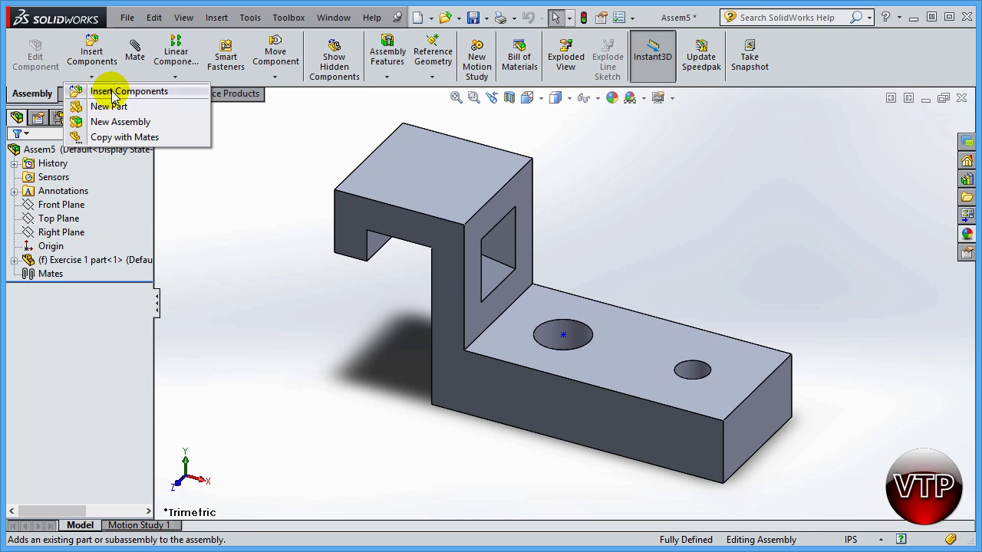
{"action": "left_click", "coordinate": [216, 17]}
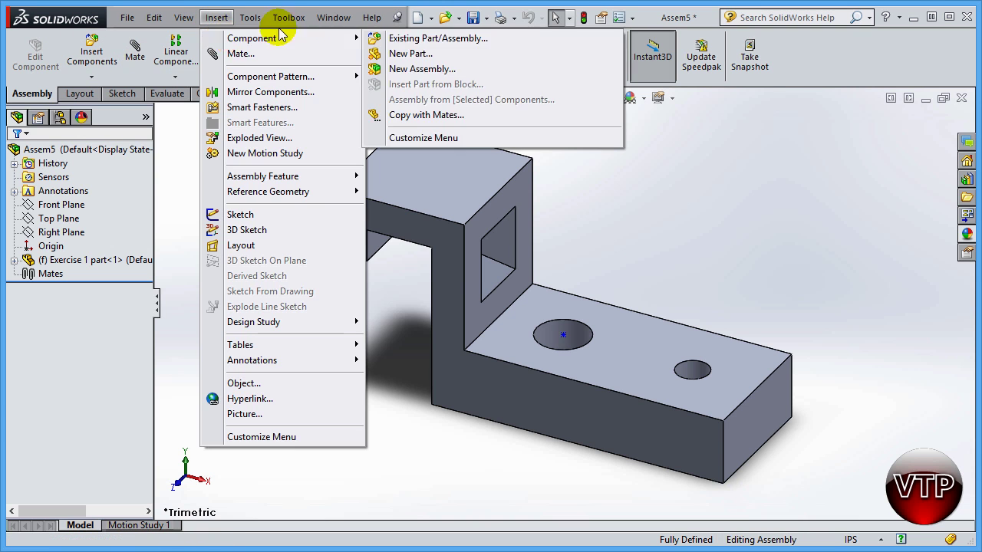
{"action": "left_click", "coordinate": [648, 213]}
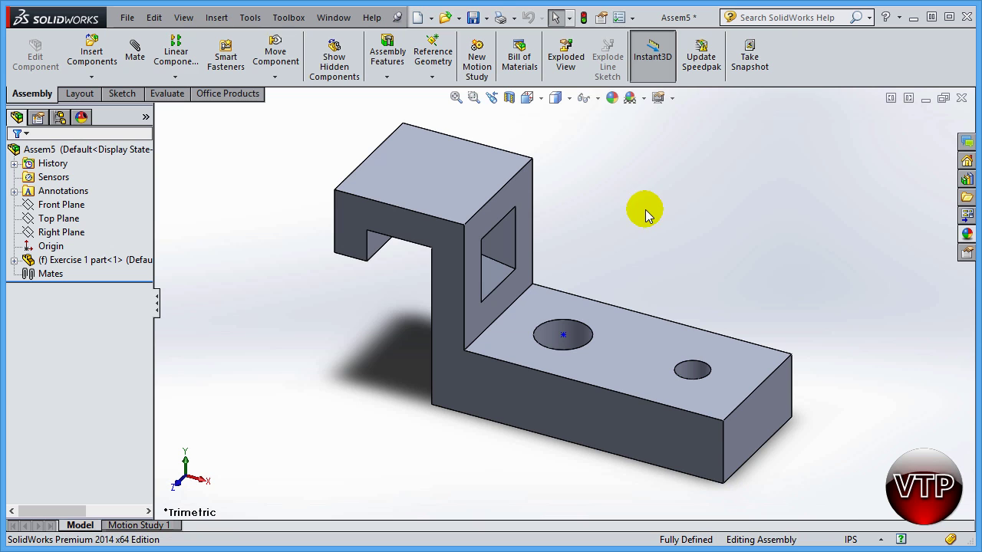